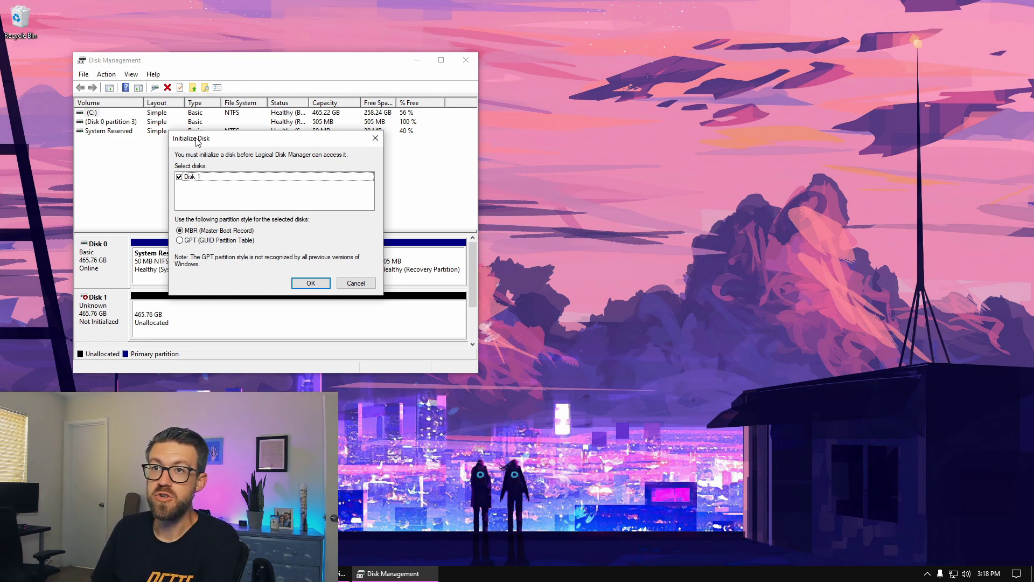
- Initialize Disk 1 with the GPT (GUID Partition Table) partition style
left_click_drag(226, 138, 238, 140)
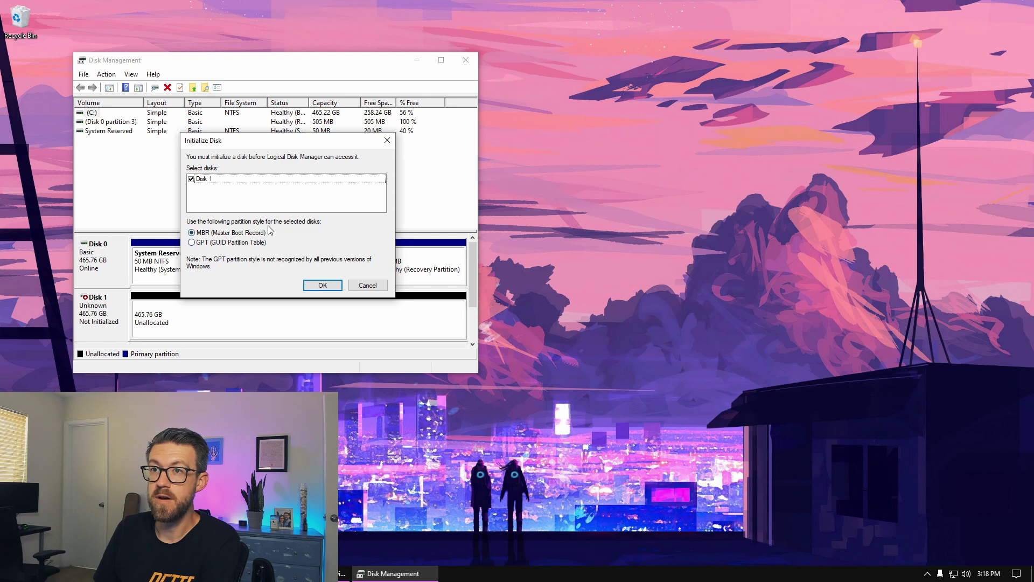
left_click(197, 244)
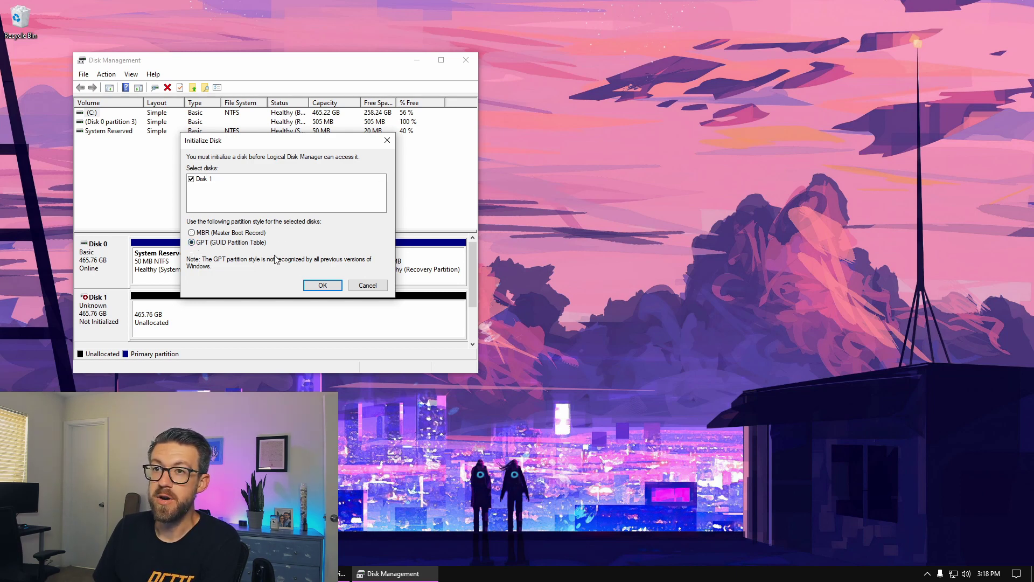
left_click(322, 288)
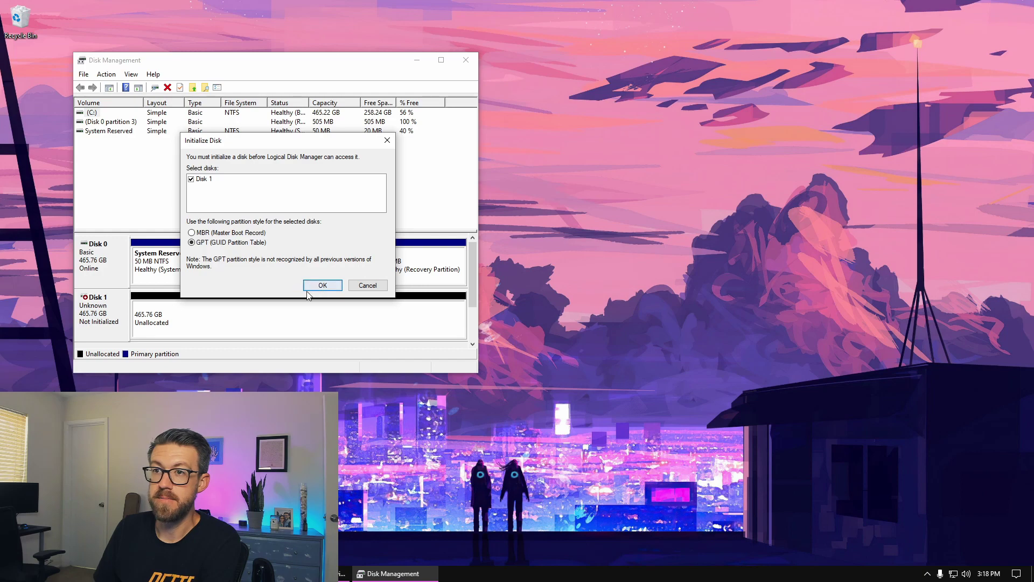
left_click(322, 288)
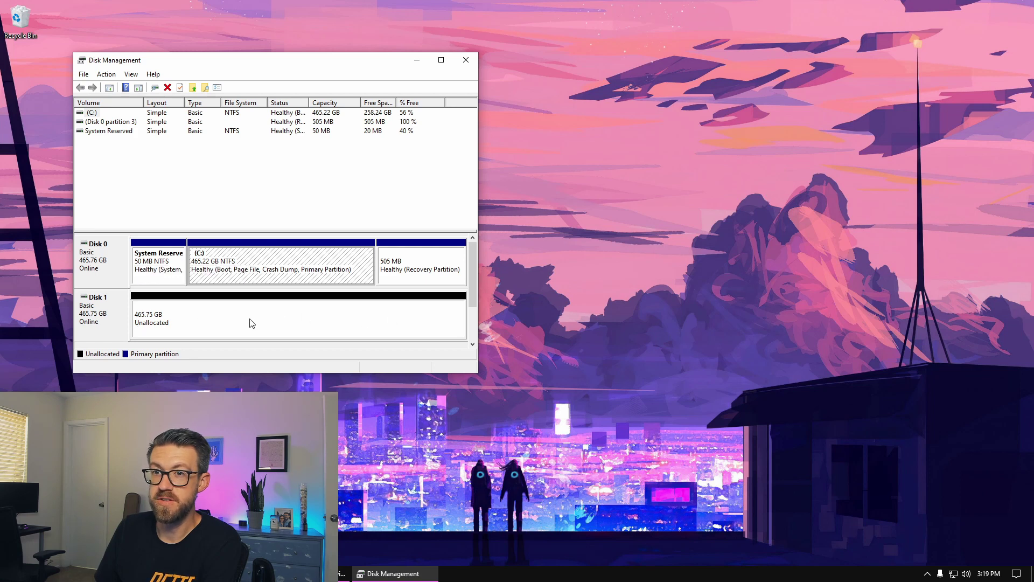
- Start a new simple volume in Disk 1's unallocated space, using the full 476923 MB and drive letter D
left_click(175, 324)
right_click(185, 315)
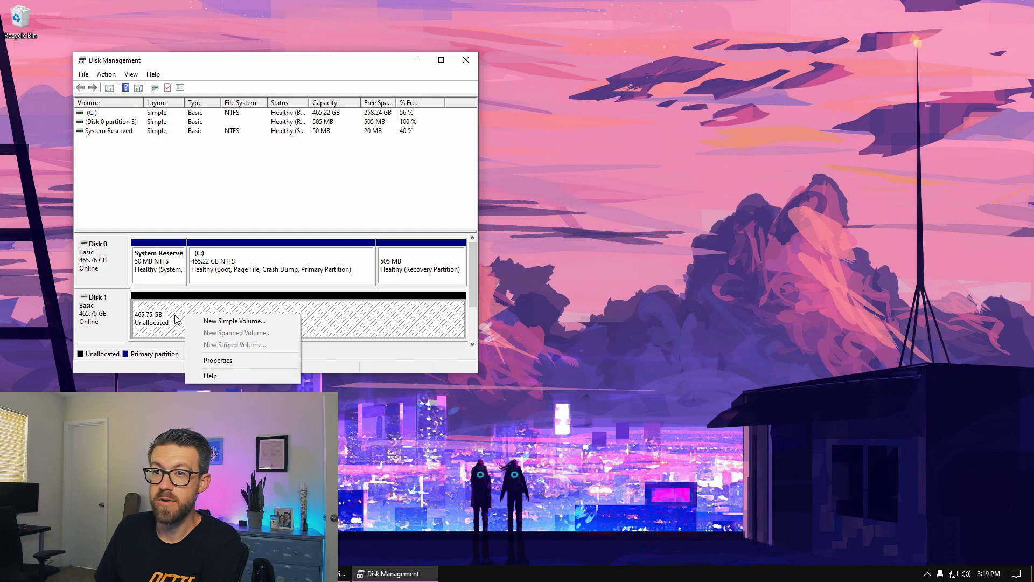
left_click(213, 321)
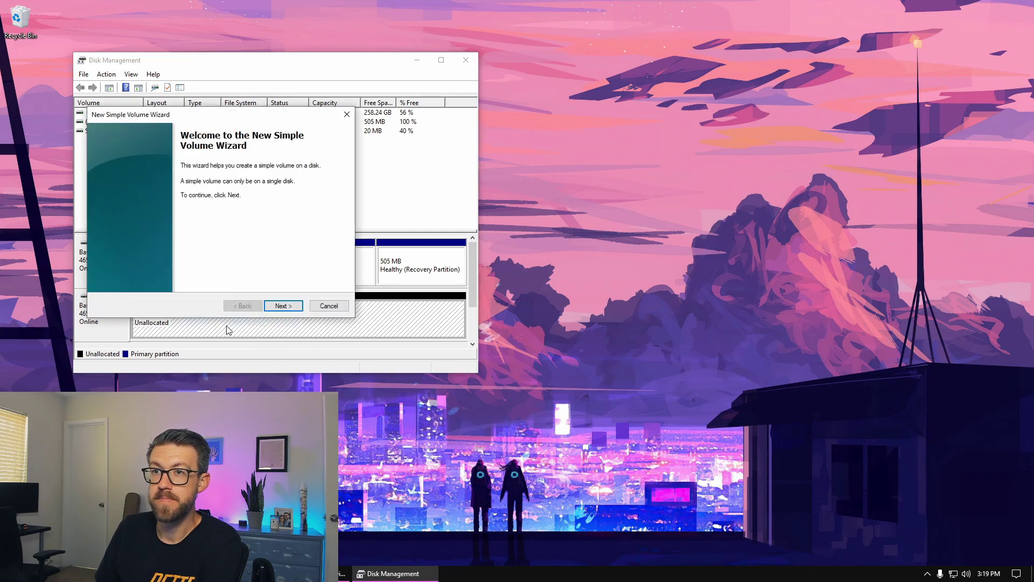
left_click(295, 306)
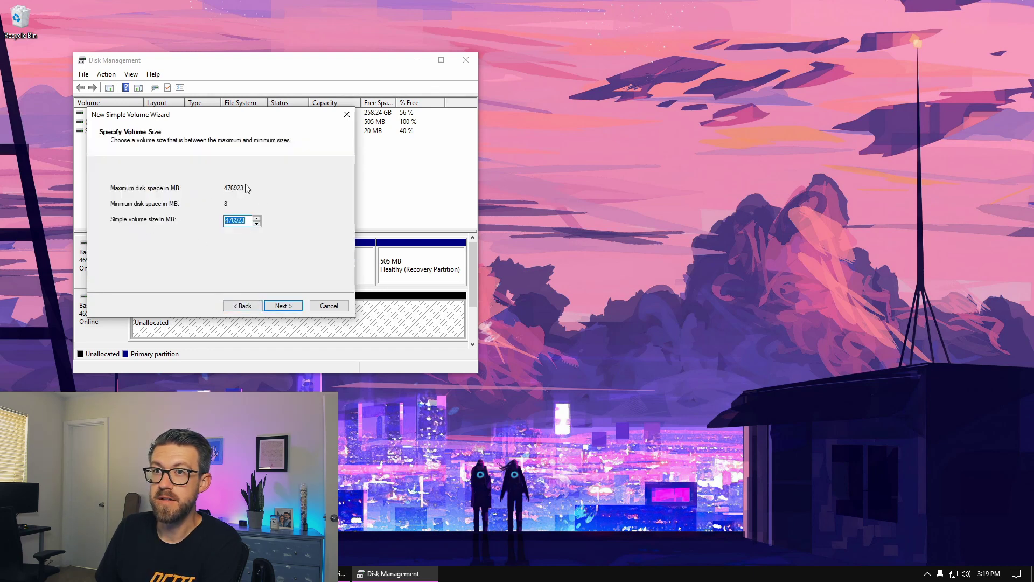
left_click(279, 307)
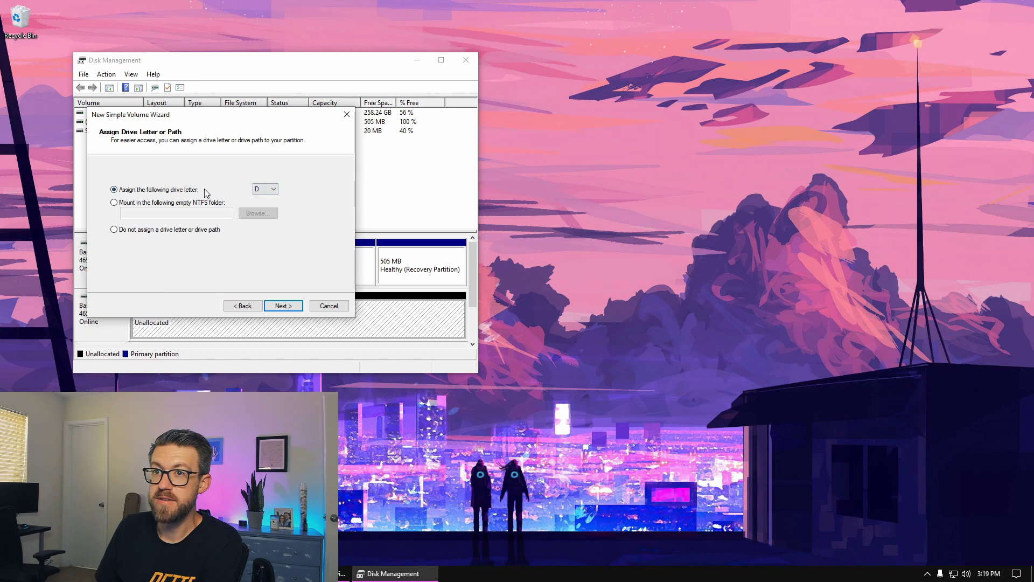
left_click(261, 189)
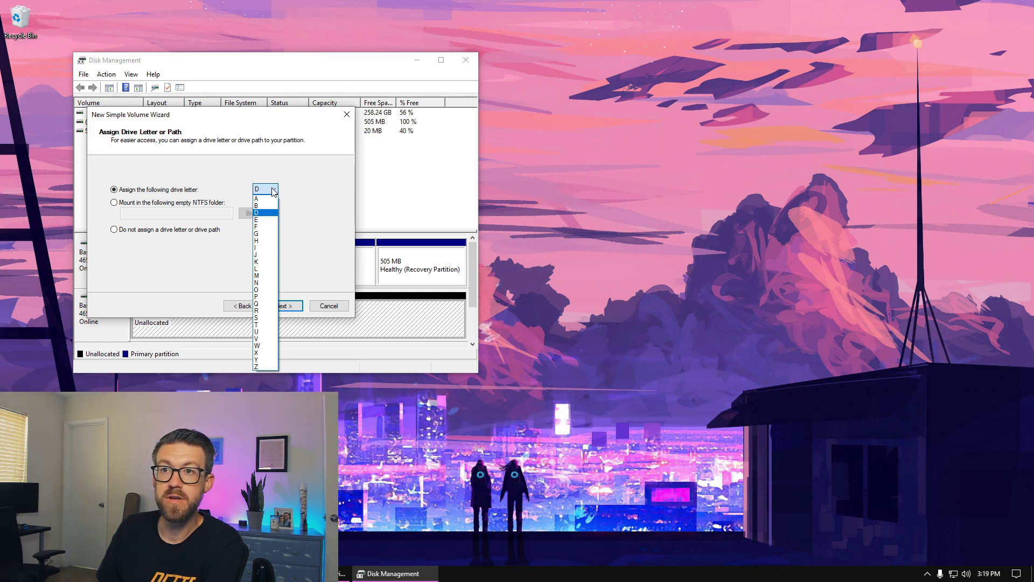
left_click(274, 192)
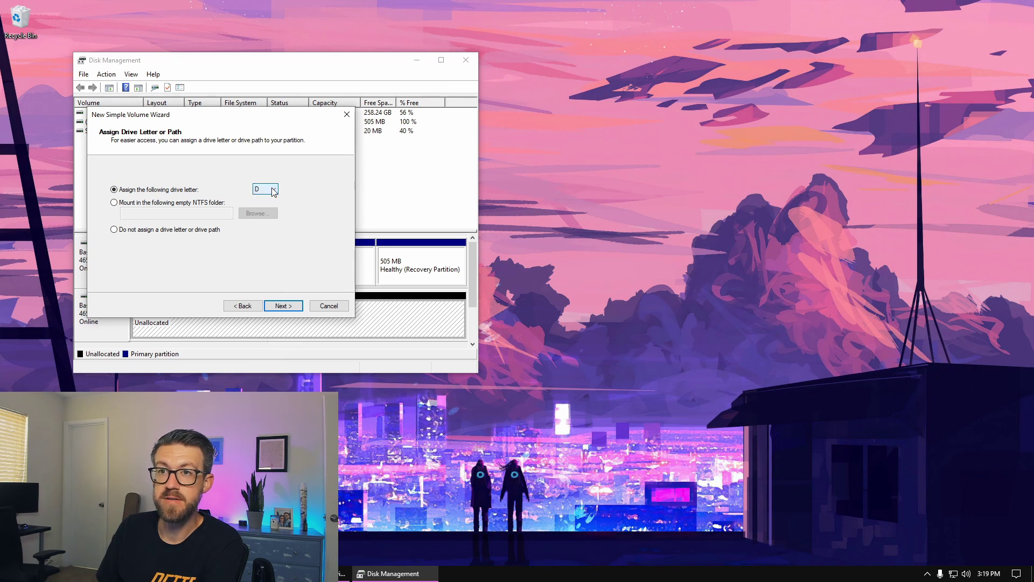
left_click(284, 306)
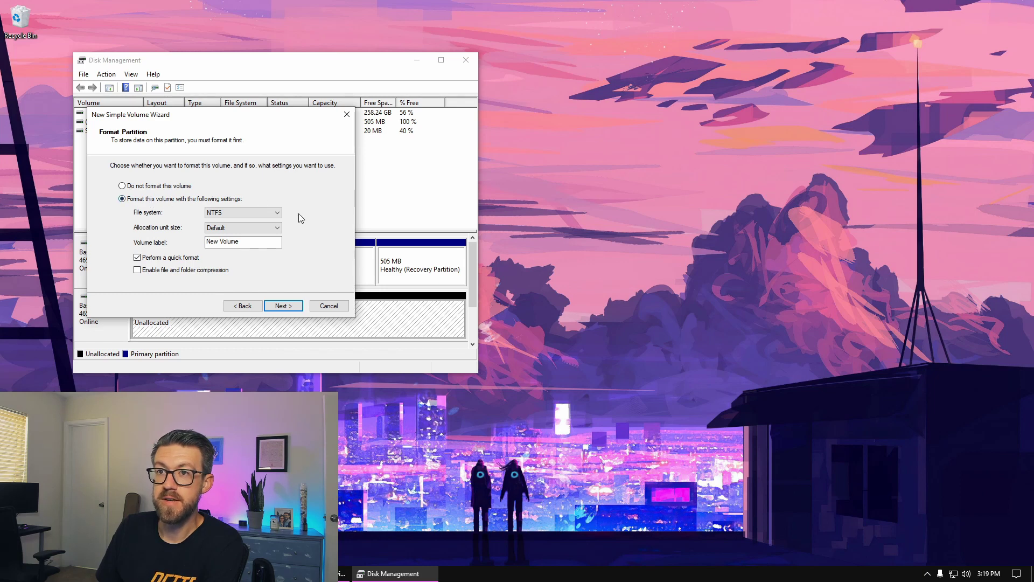
- Set the volume to quick-format as NTFS with the default allocation unit size and label New Volume, and finish creating it
left_click(273, 213)
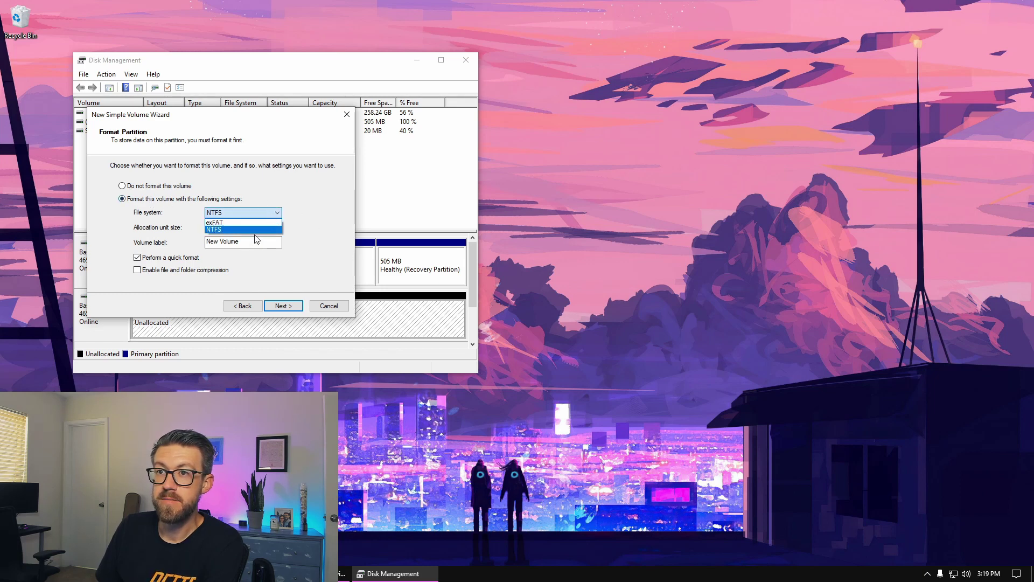
left_click(230, 230)
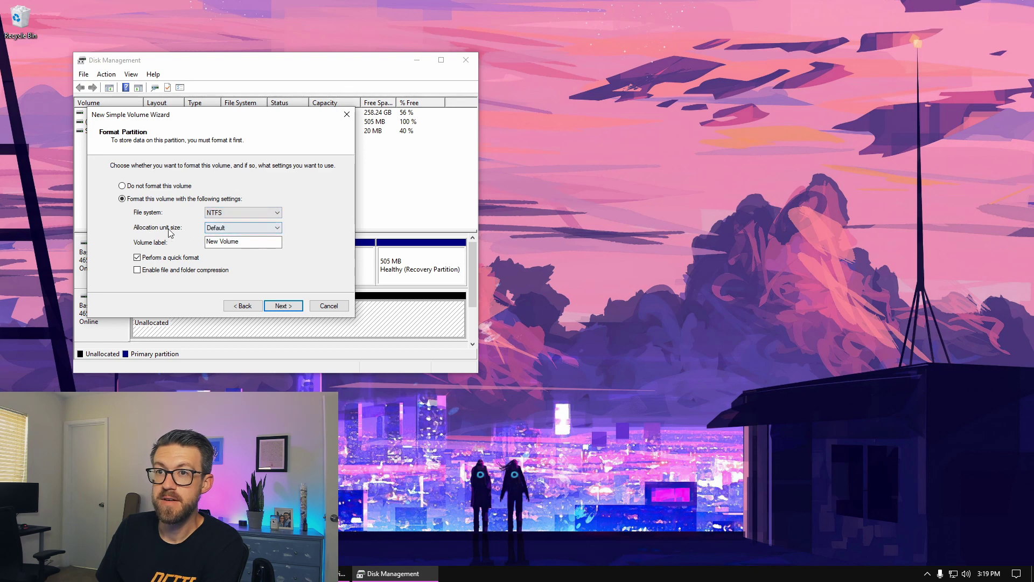
left_click(231, 228)
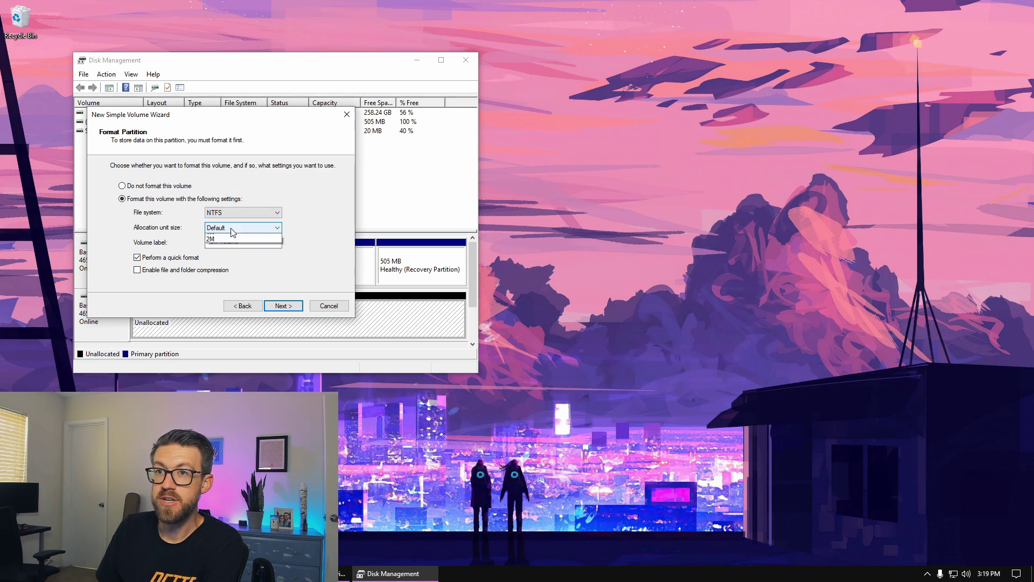
left_click(314, 234)
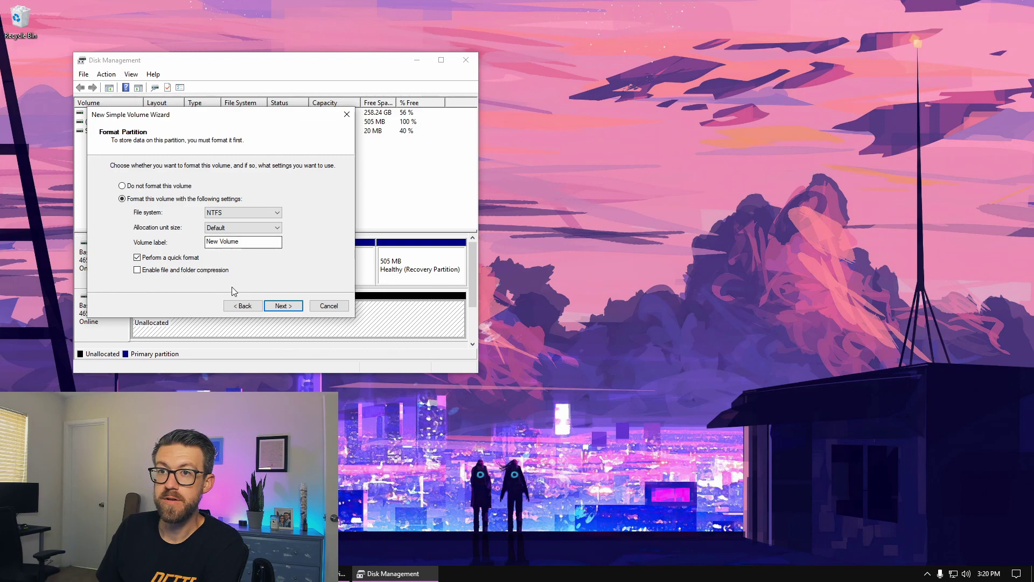
left_click(290, 307)
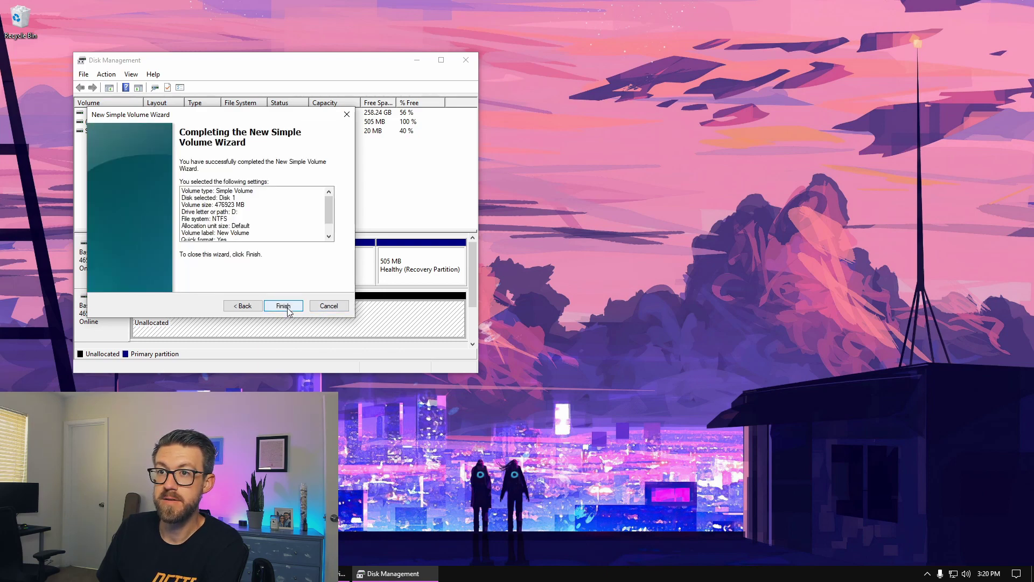
left_click(293, 308)
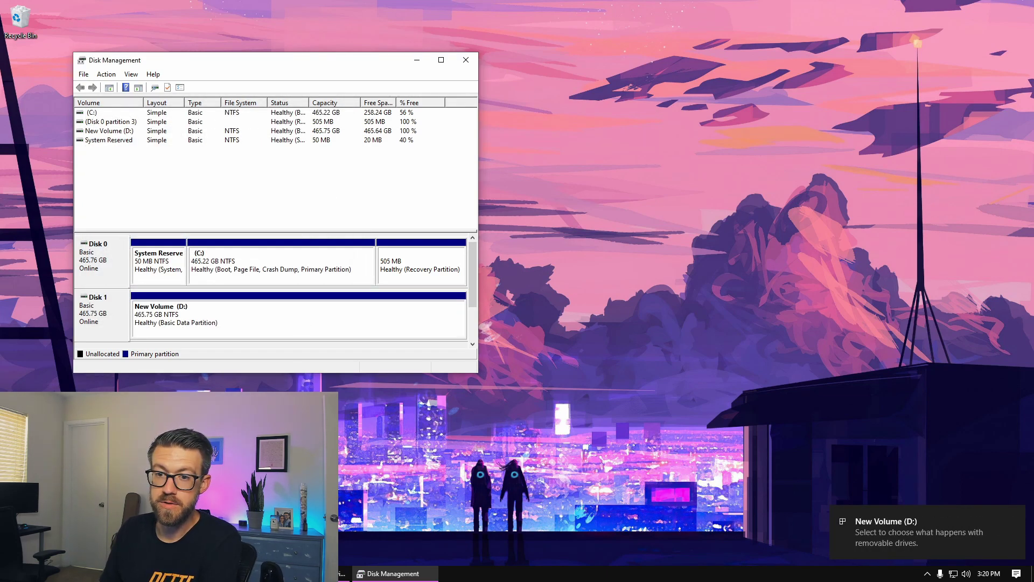
- Switch to File Explorer and examine the drives under This PC, including the contents of Local Disk (C:) and New Volume (D:)
key("super+e")
left_click_drag(463, 173, 488, 129)
scroll(432, 281, "down", 1)
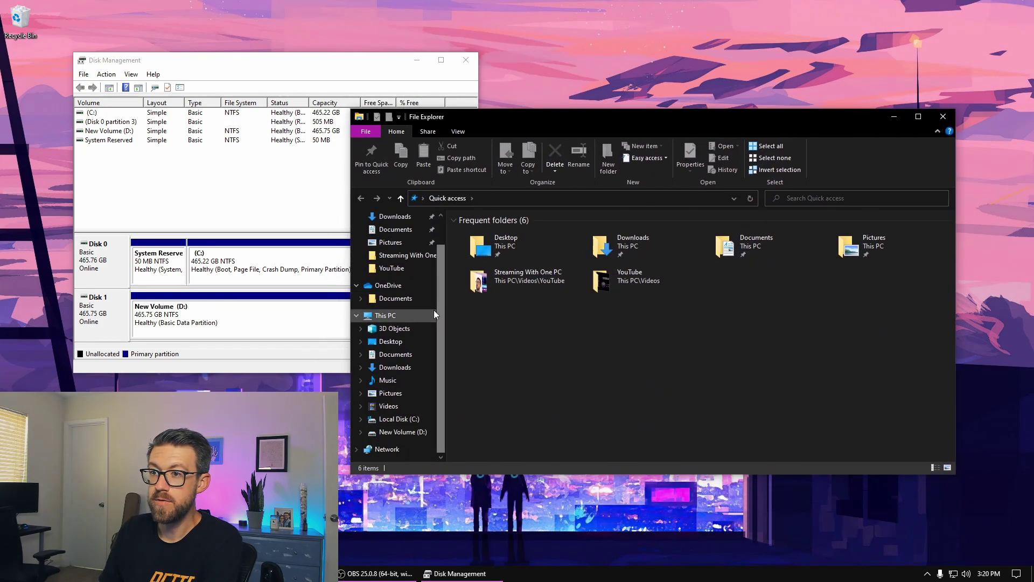
left_click(398, 315)
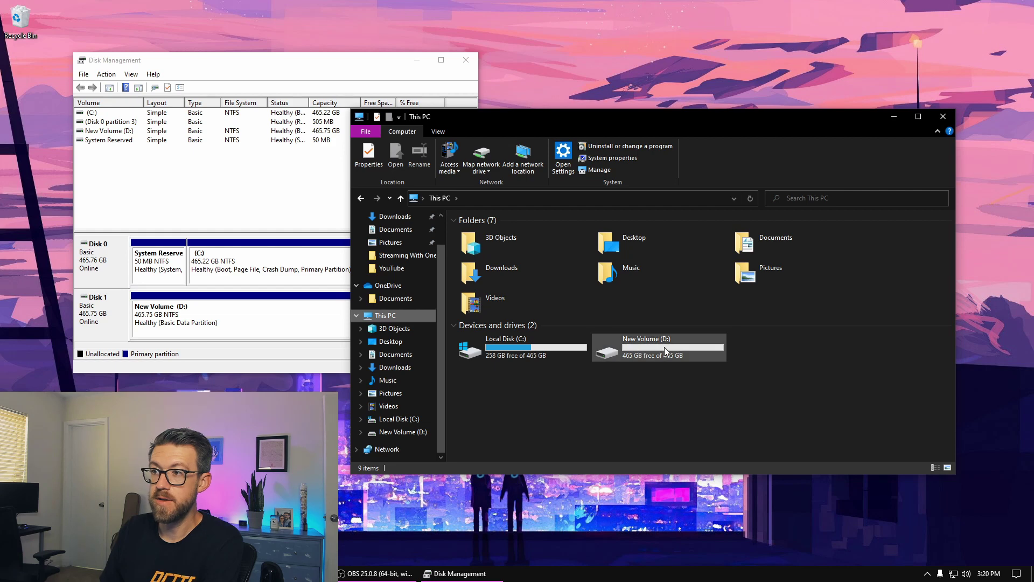
double_click(513, 348)
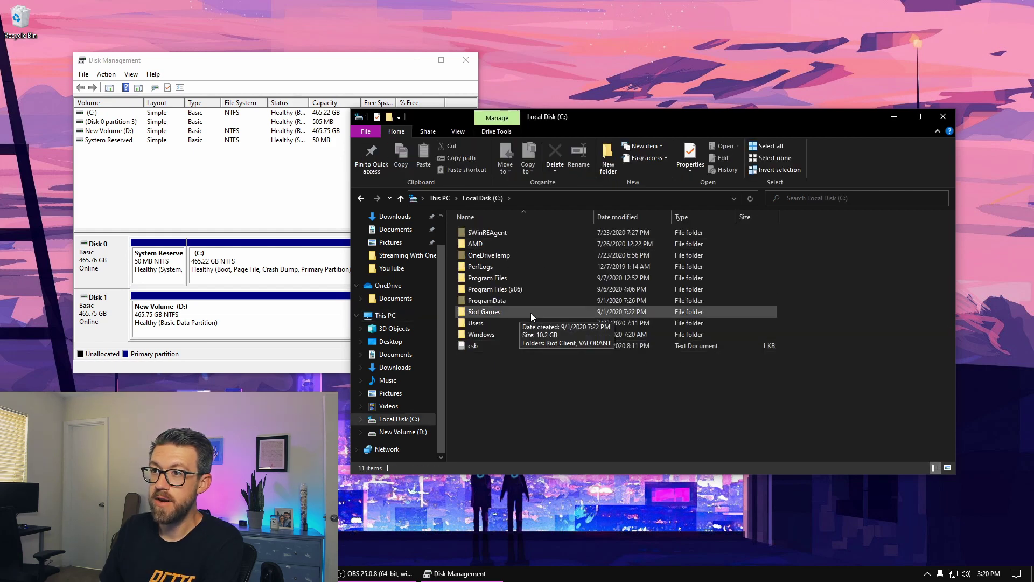
left_click(360, 199)
double_click(641, 353)
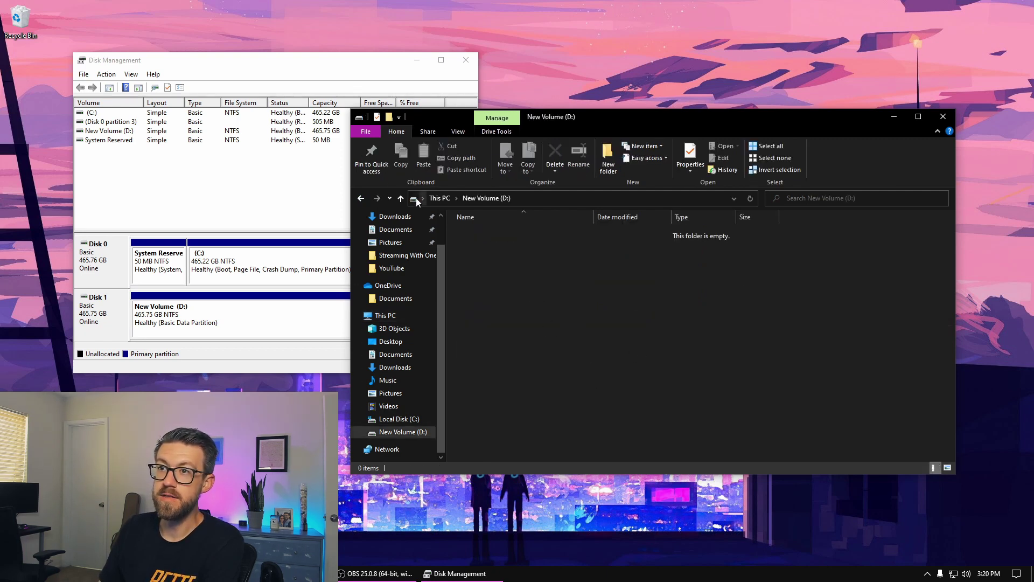
left_click(361, 199)
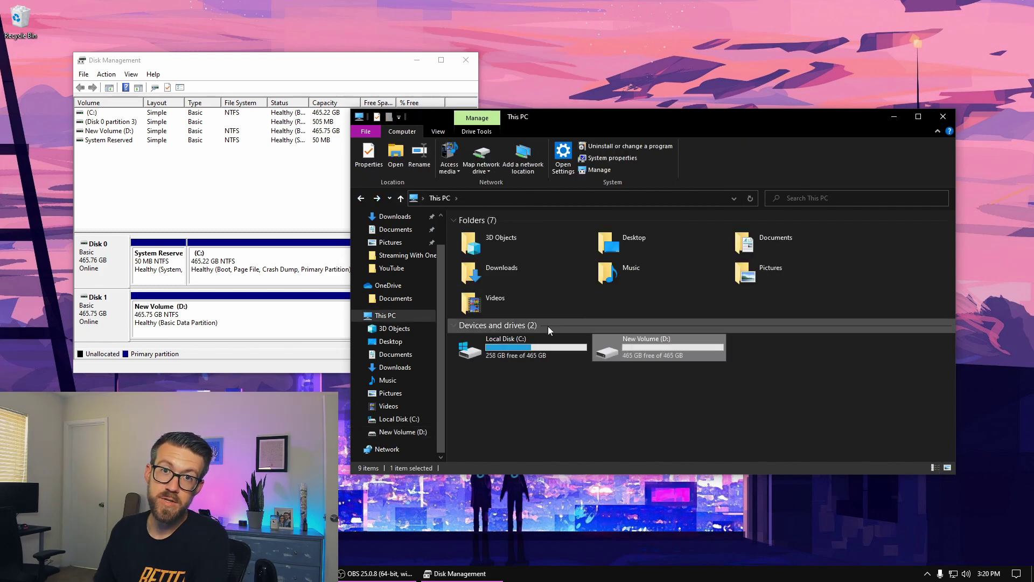
left_click(526, 351)
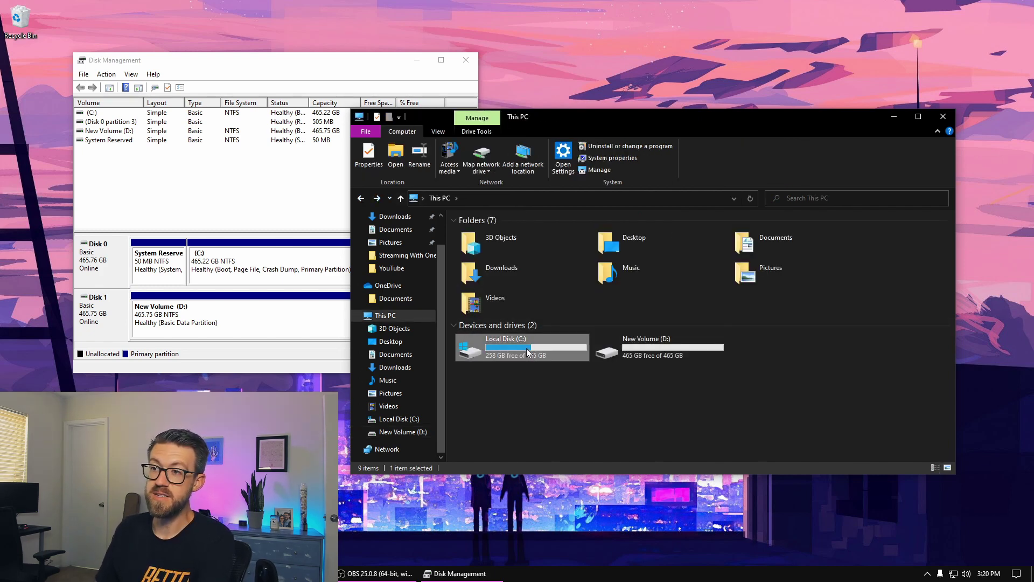
double_click(644, 353)
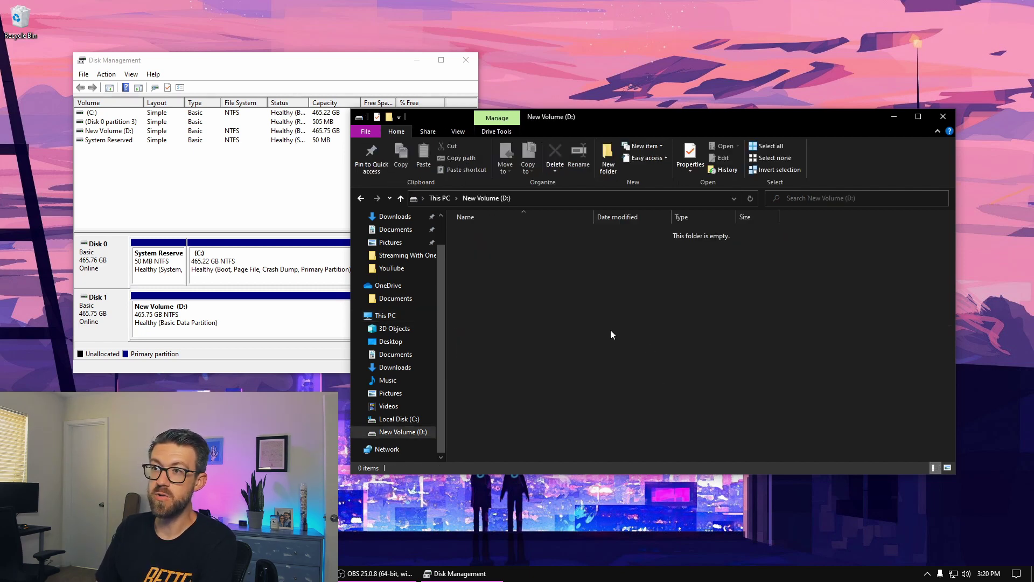
key("alt+Left")
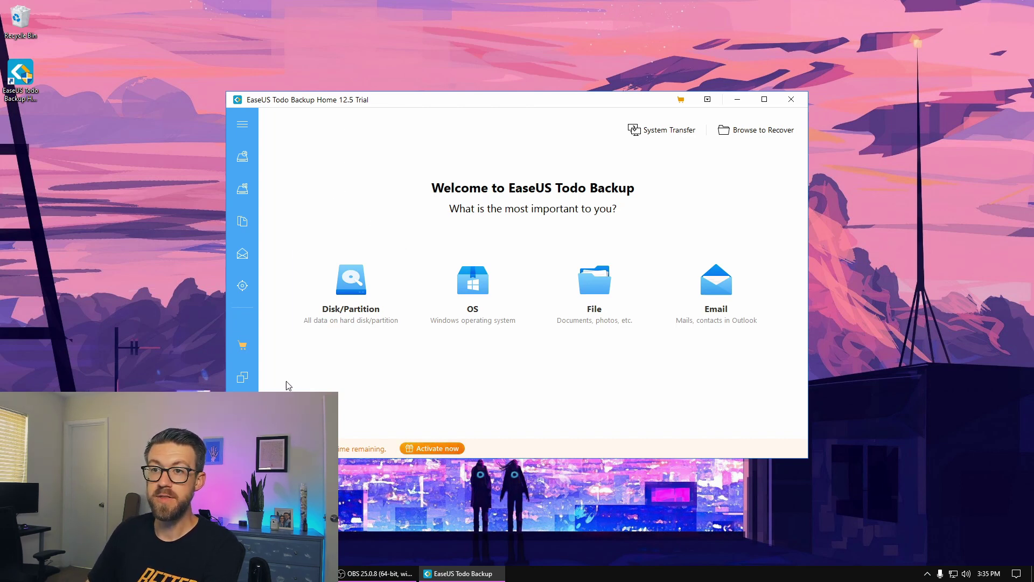
- In EaseUS Todo Backup, set up a clone from Hard disk 0 to Hard disk 1, review its layout, and cancel it
left_click(242, 381)
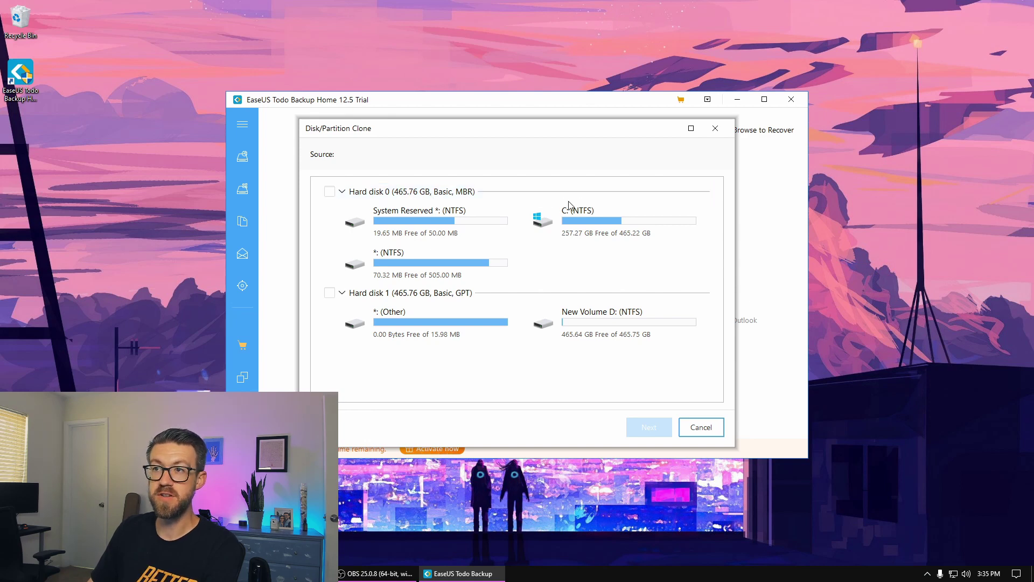
left_click(329, 192)
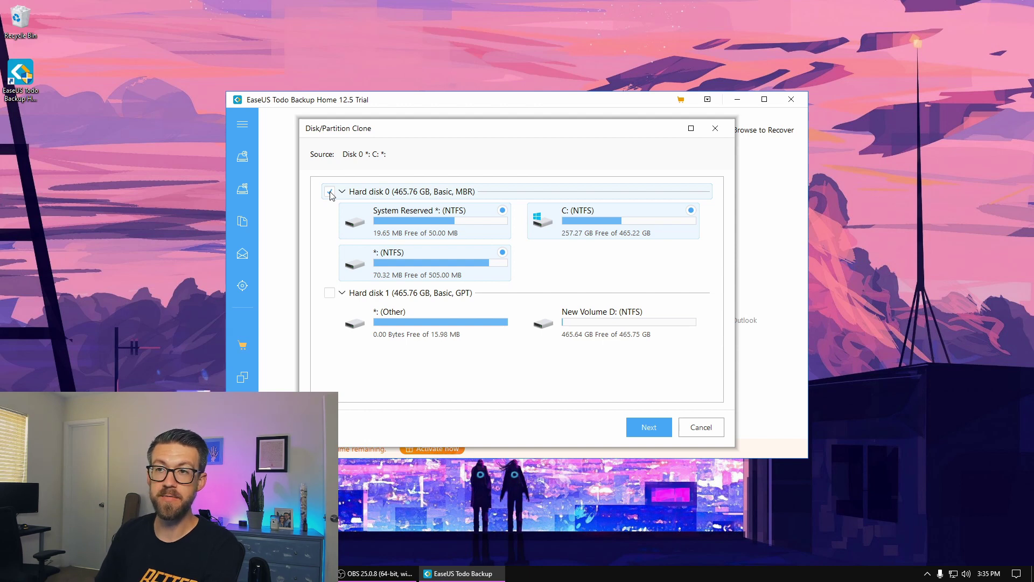
left_click(658, 423)
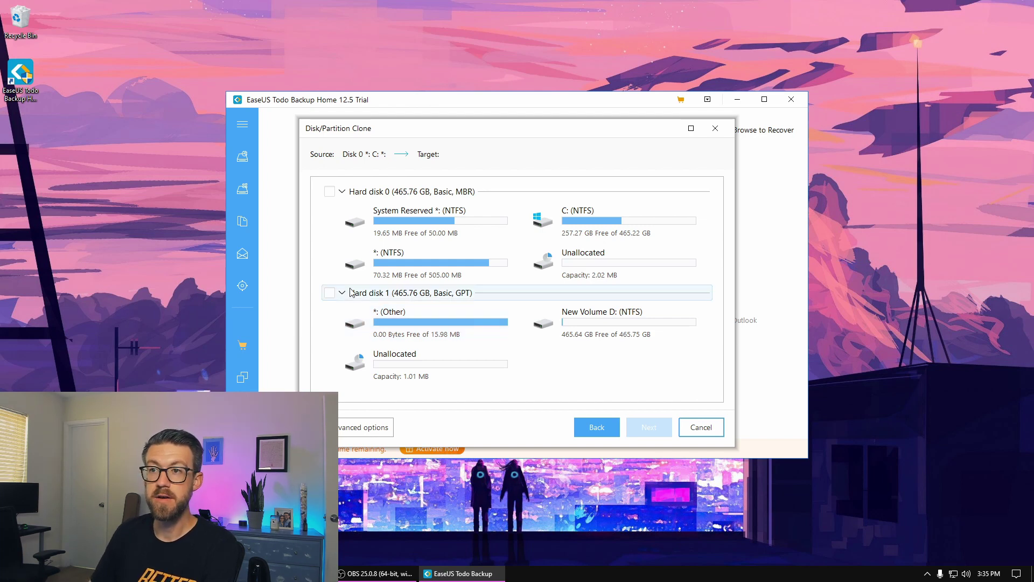
left_click(330, 293)
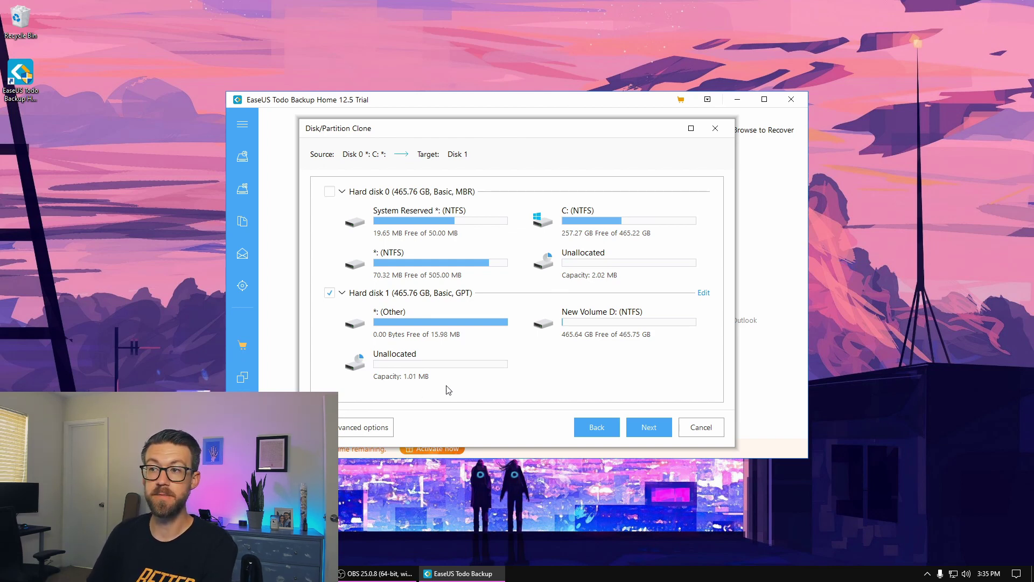
left_click(650, 433)
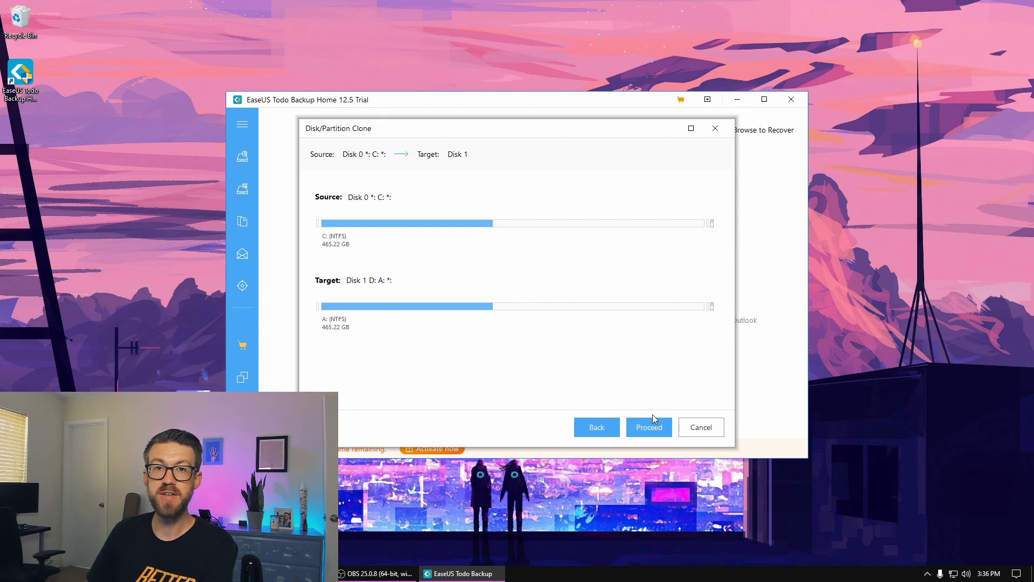
left_click(706, 431)
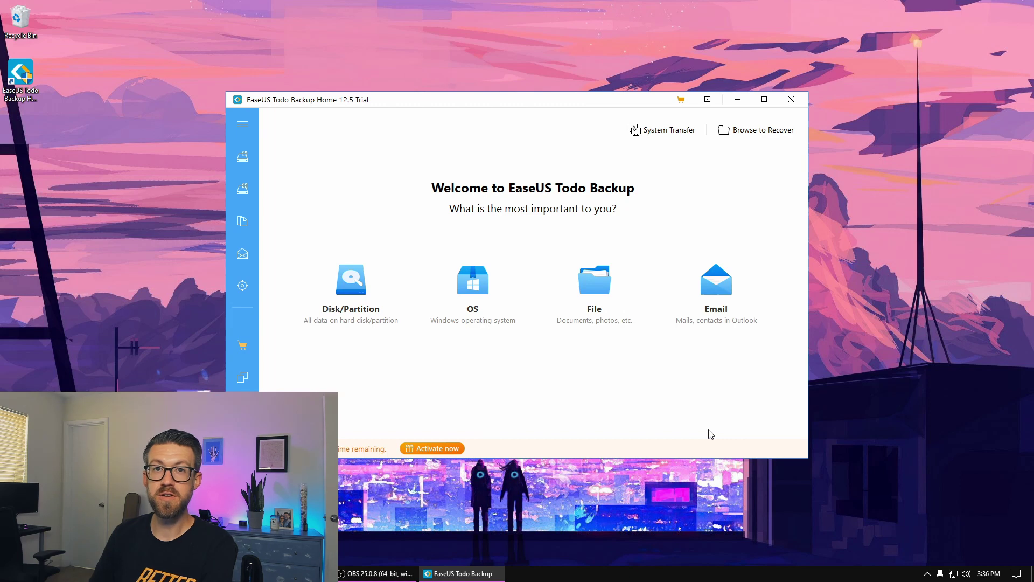